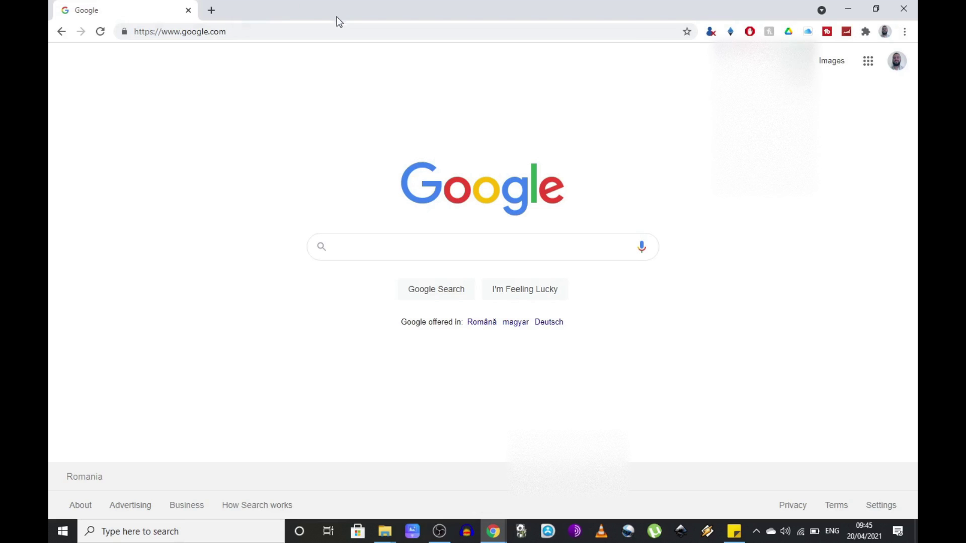
Step: Open Manage your Google Account from the profile avatar menu, showing the account home page
click(166, 31)
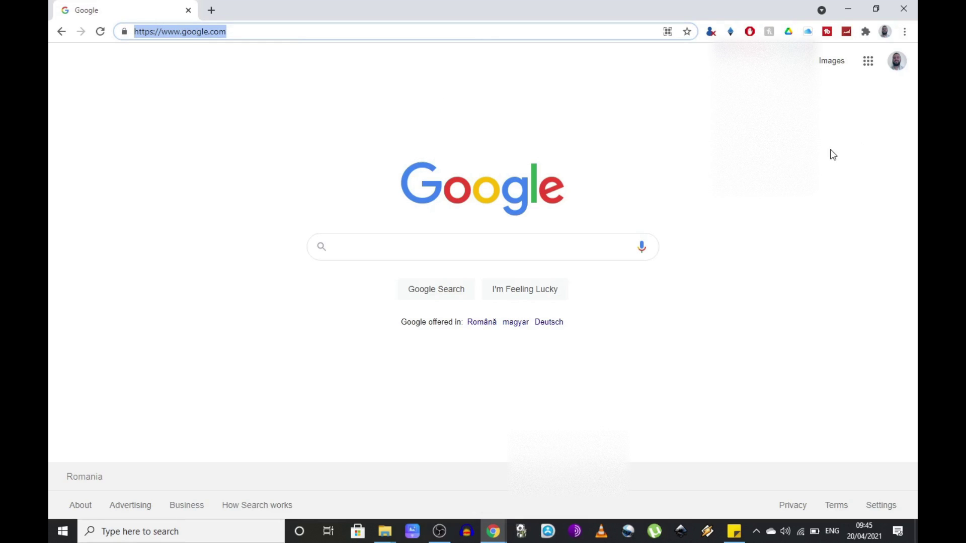
click(898, 65)
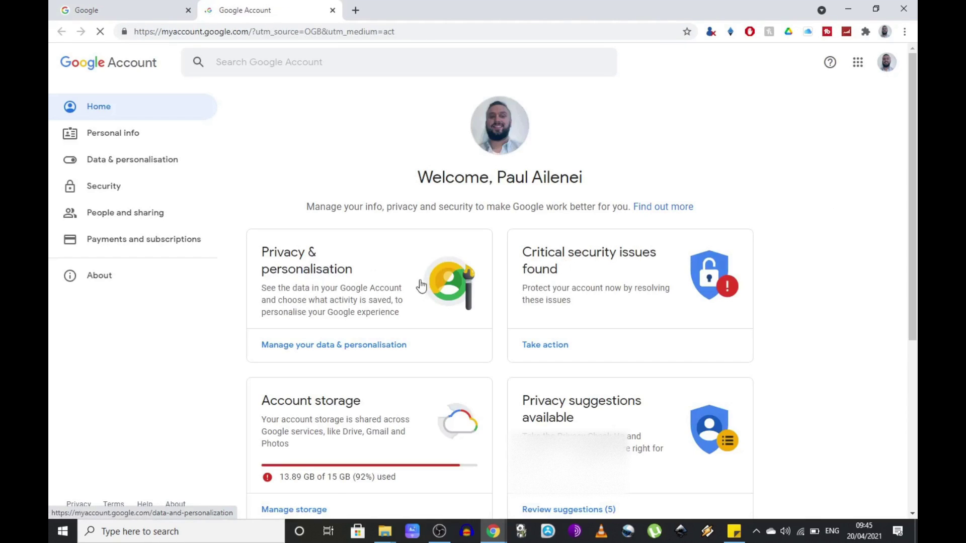
Step: Go to the Security section and open the 2-Step Verification settings
click(100, 190)
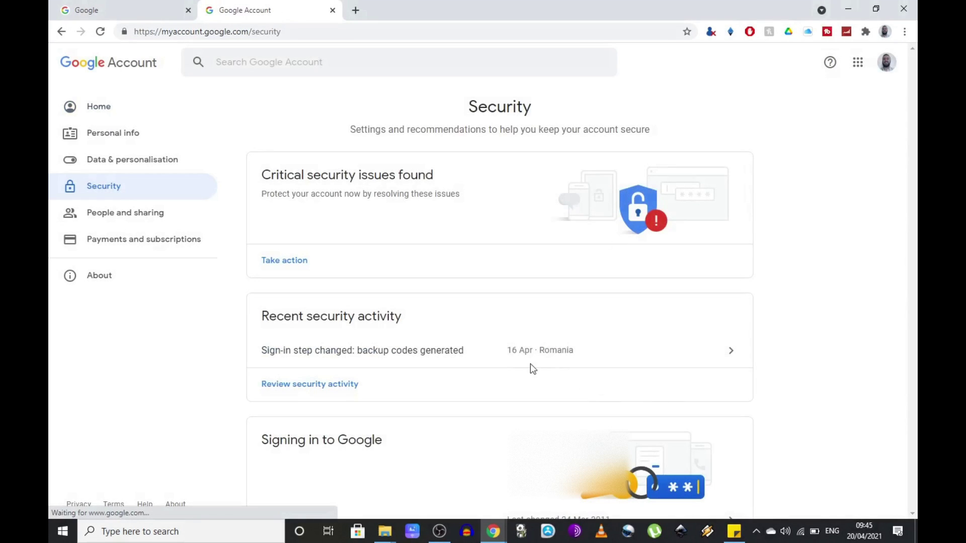
scroll(531, 364, down, 6)
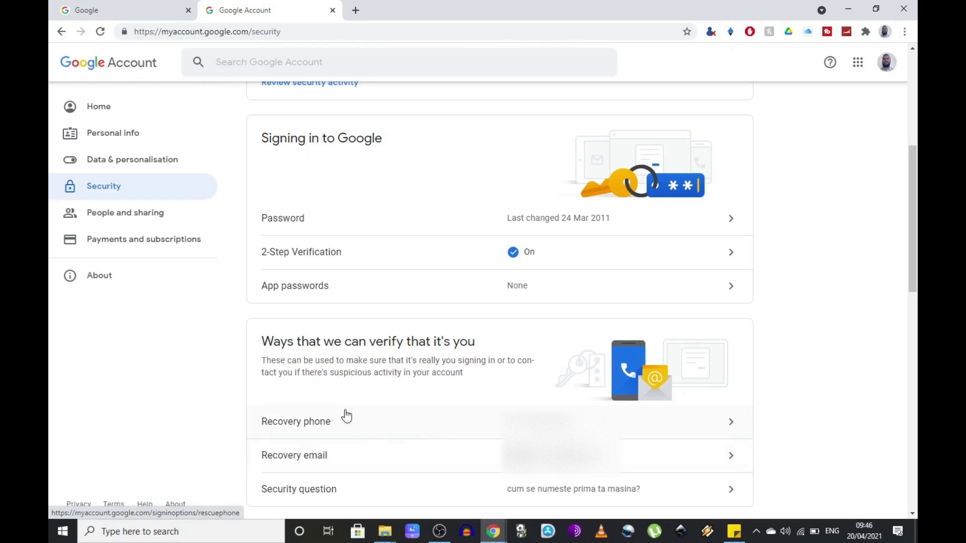
click(308, 259)
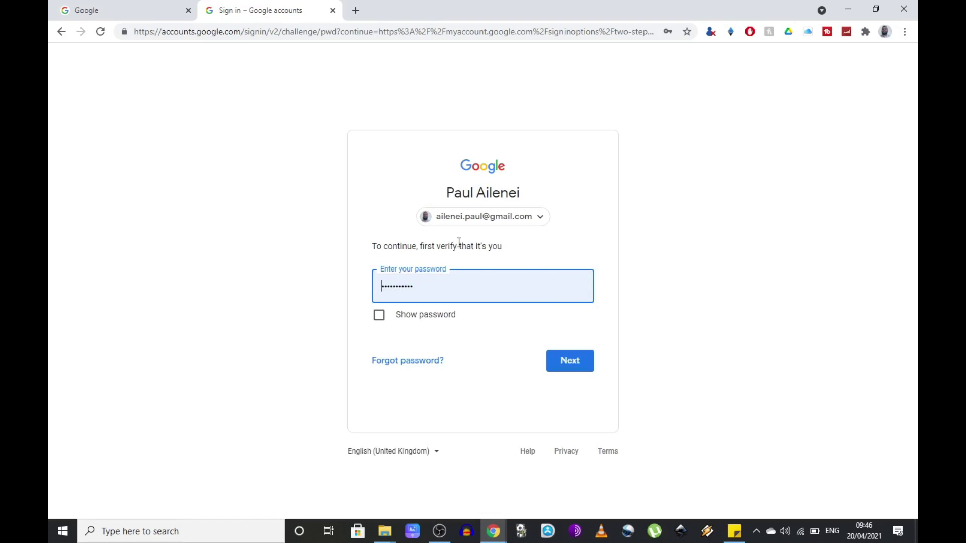
Step: Submit the account password and confirm identity with the iPhone prompt
click(563, 357)
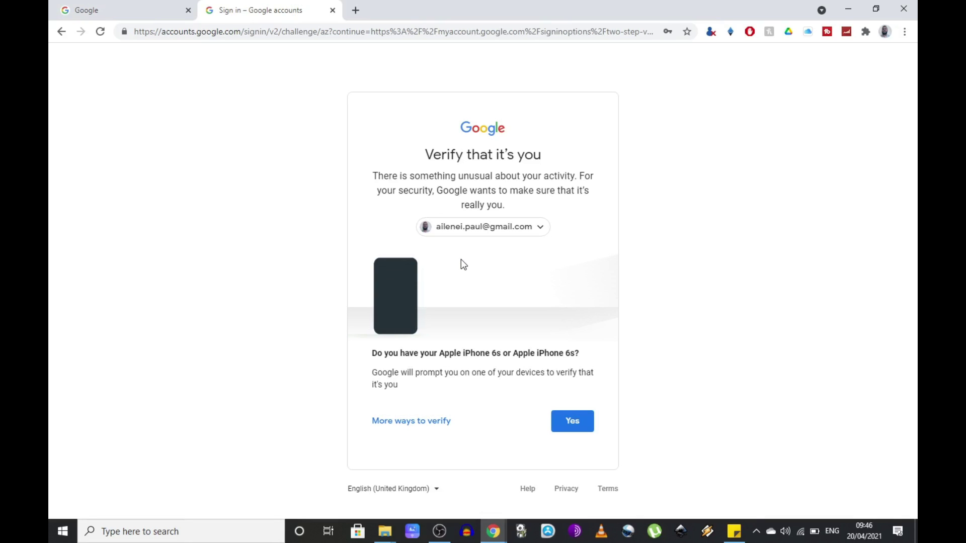
click(577, 422)
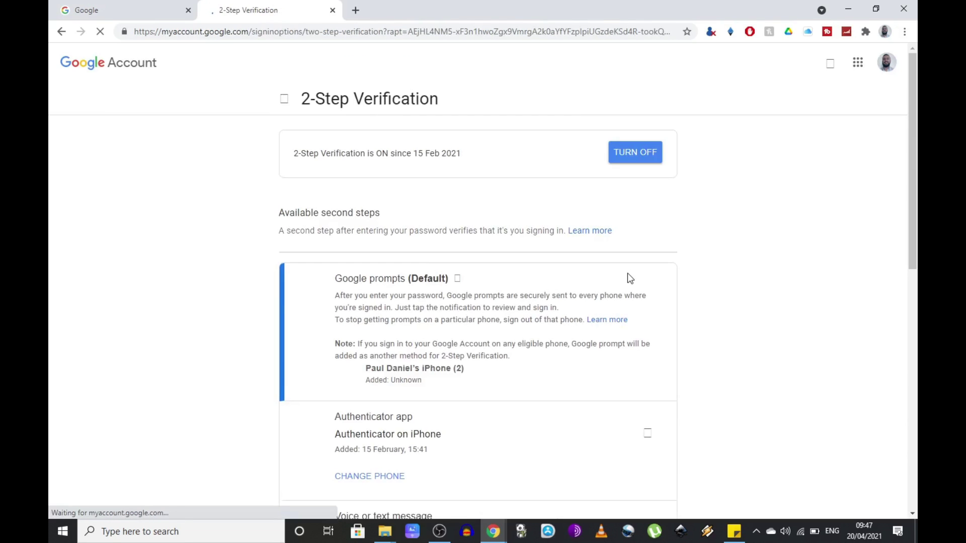
Step: Choose Change phone for the Authenticator app and start setup for an Android phone
scroll(395, 356, down, 2)
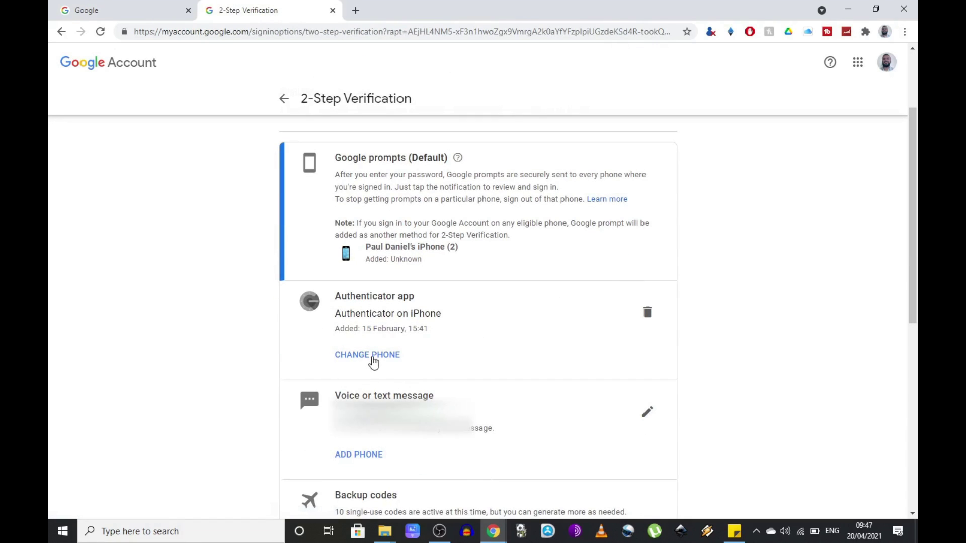
click(373, 358)
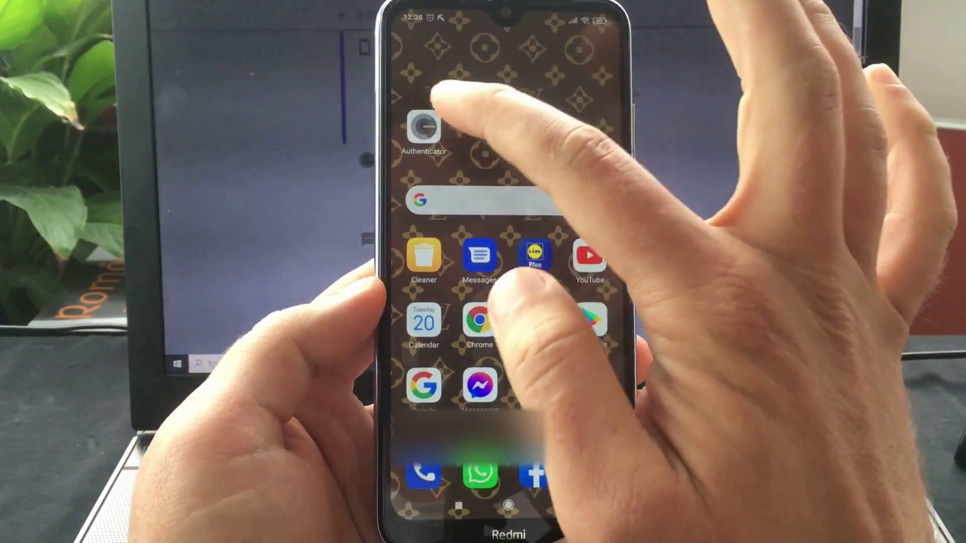
Step: On the new phone, start adding an account in Authenticator by scanning a QR code
click(424, 127)
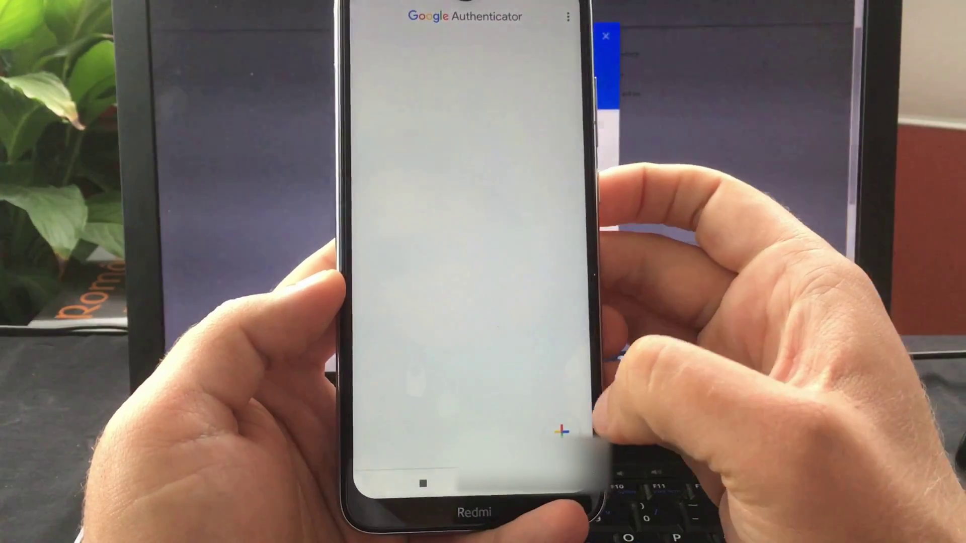
click(562, 427)
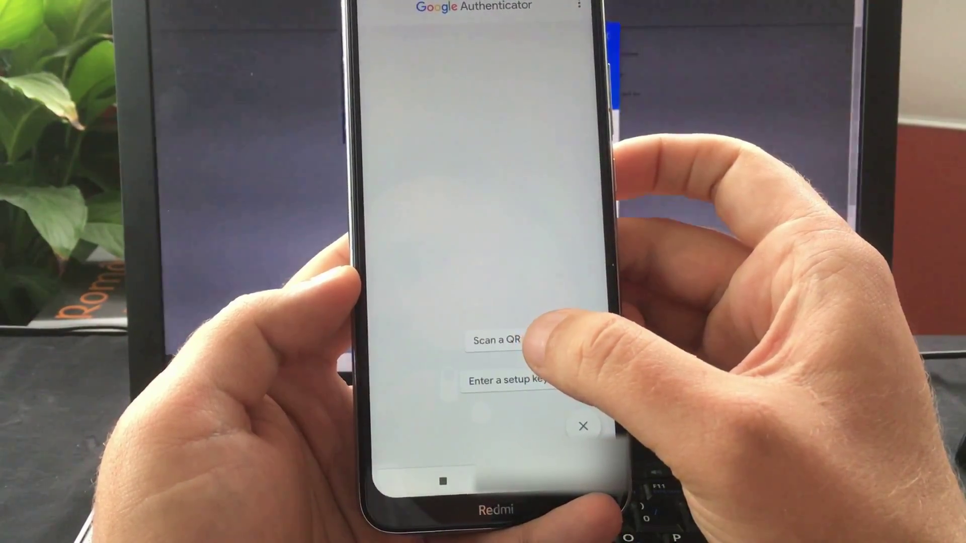
click(495, 340)
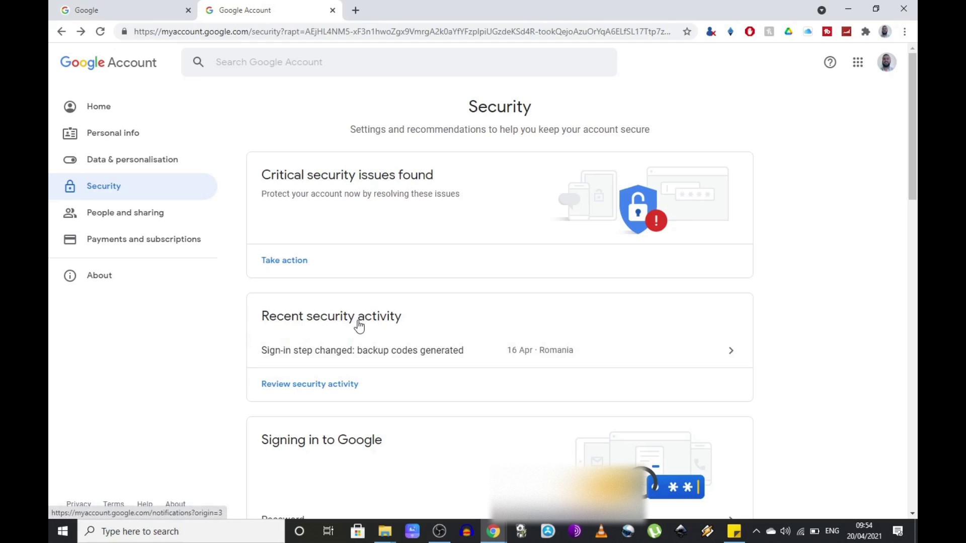
Step: Reopen 2-Step Verification from the Security page and submit the account password
scroll(358, 319, down, 2)
scroll(356, 316, down, 2)
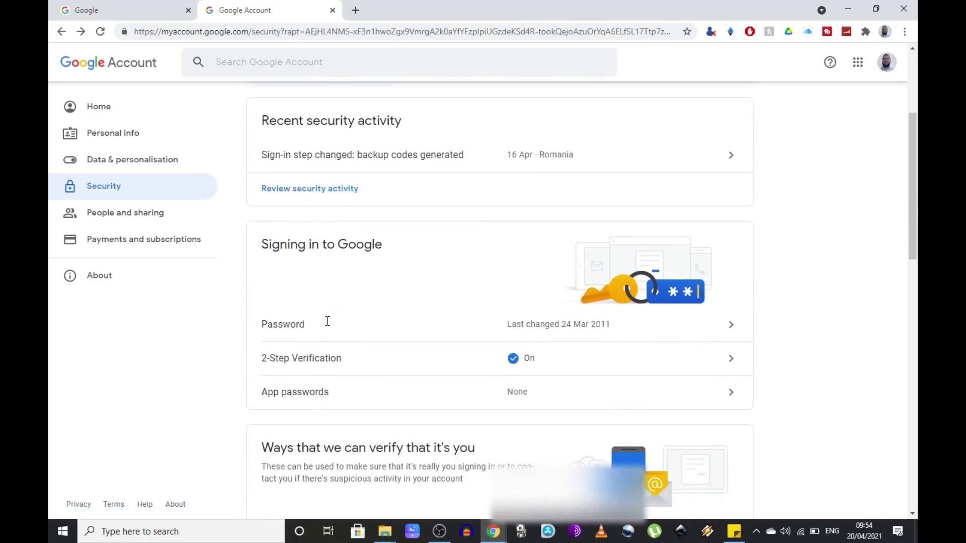
click(294, 315)
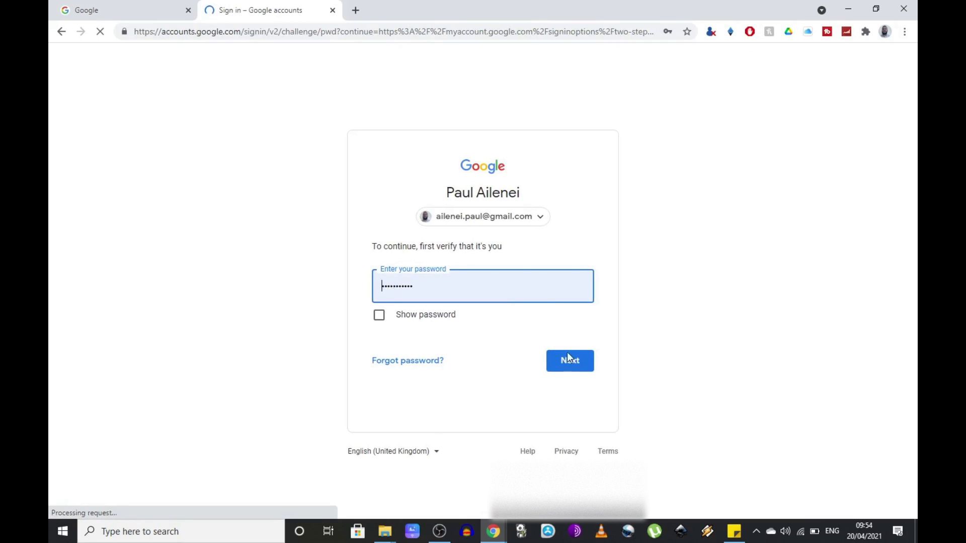
click(568, 357)
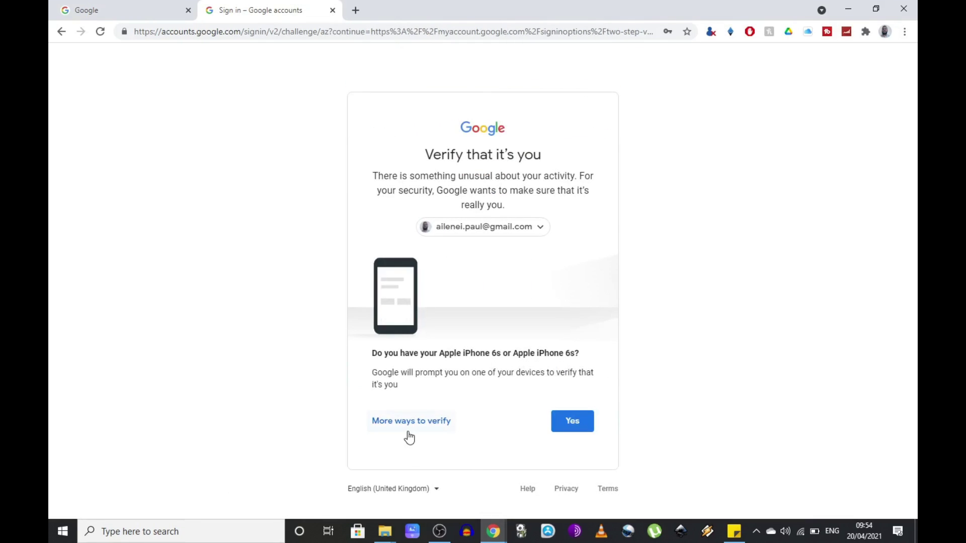
Step: Verify identity through account recovery with a code e-mailed to the recovery address
click(412, 422)
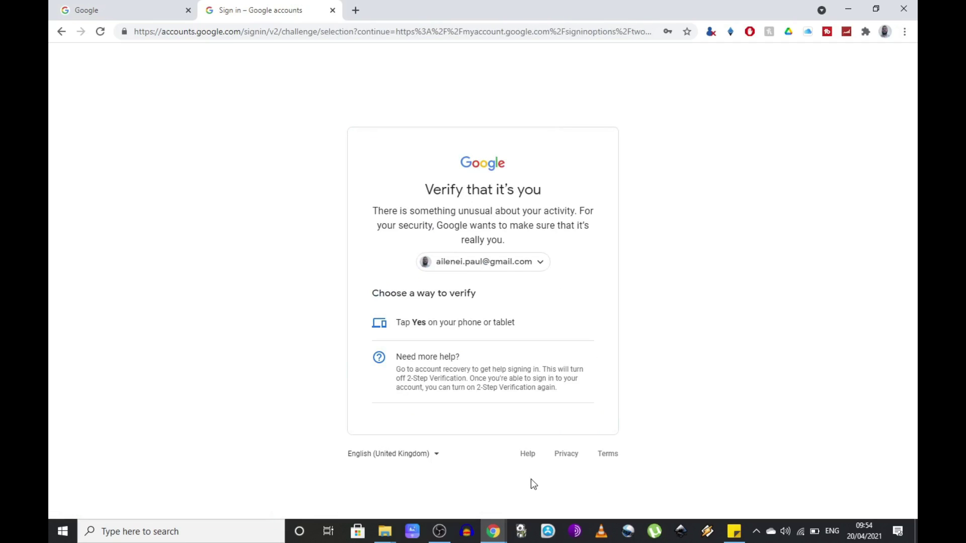
click(477, 389)
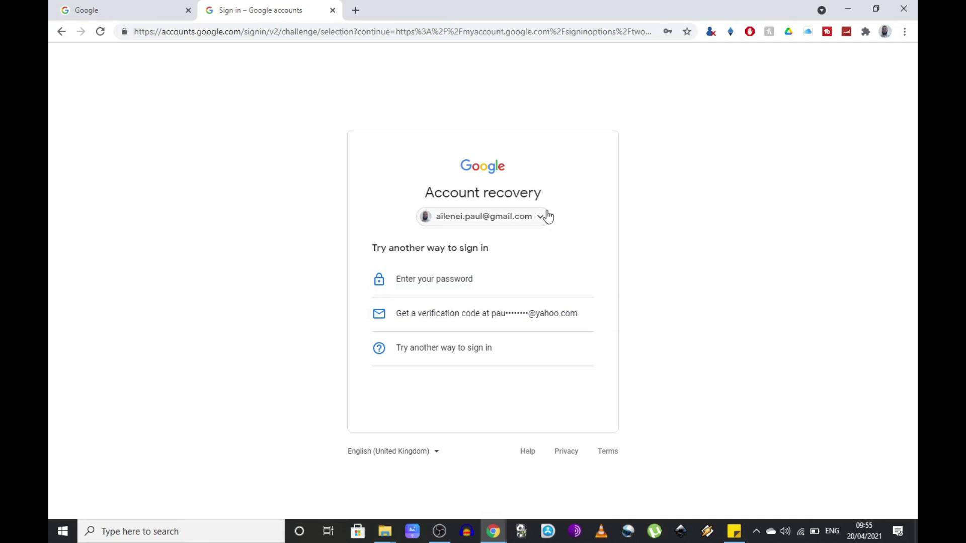
click(479, 323)
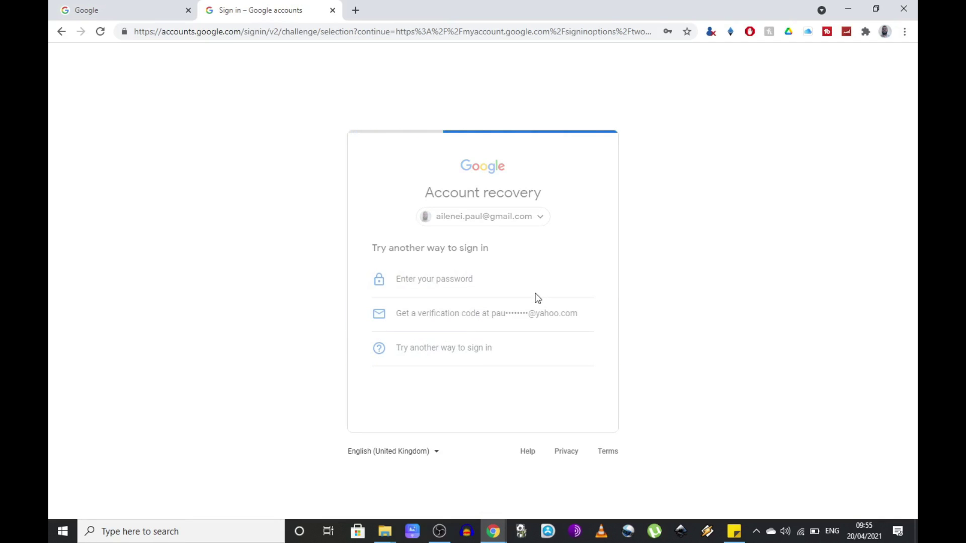
key(ctrl+v)
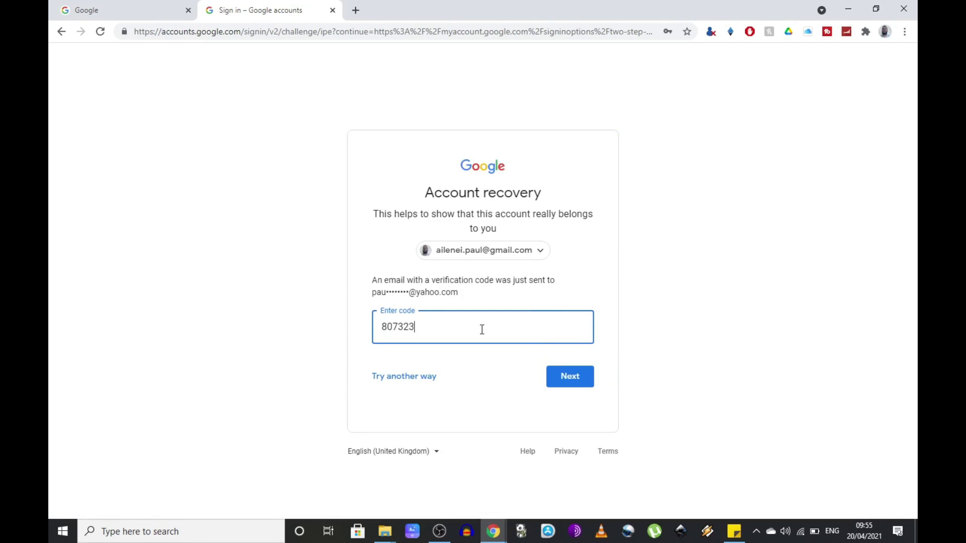
click(569, 377)
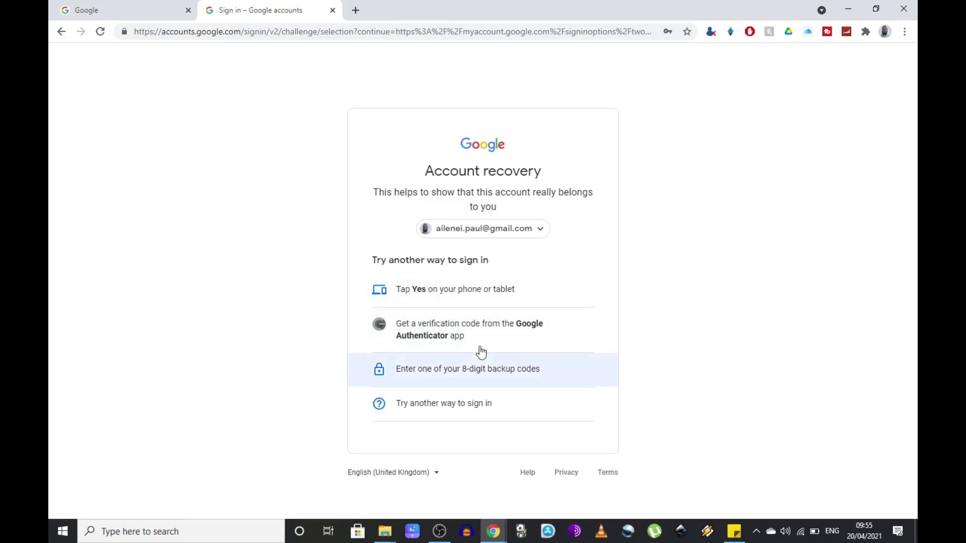
Step: Verify by text message, sending the 6-digit SMS code to the phone and submitting it
click(452, 415)
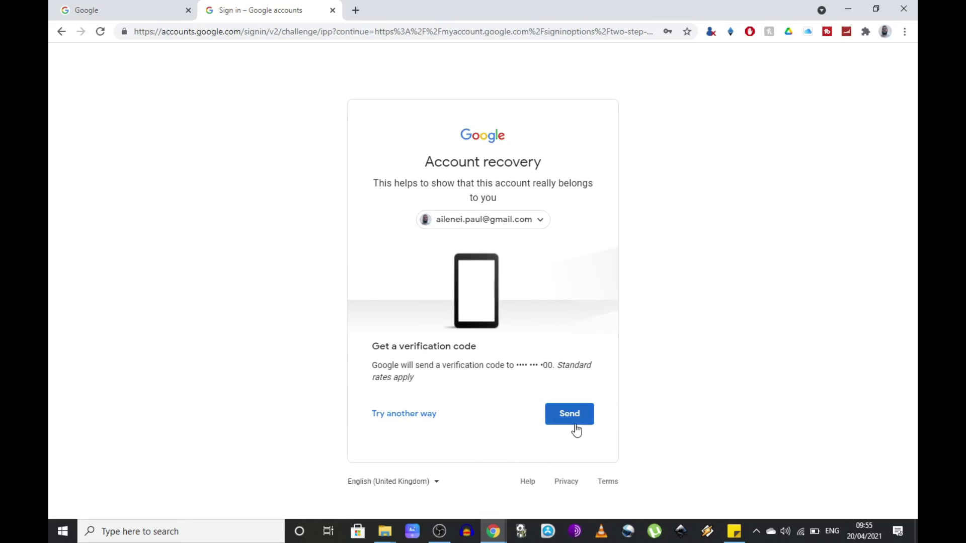
click(576, 421)
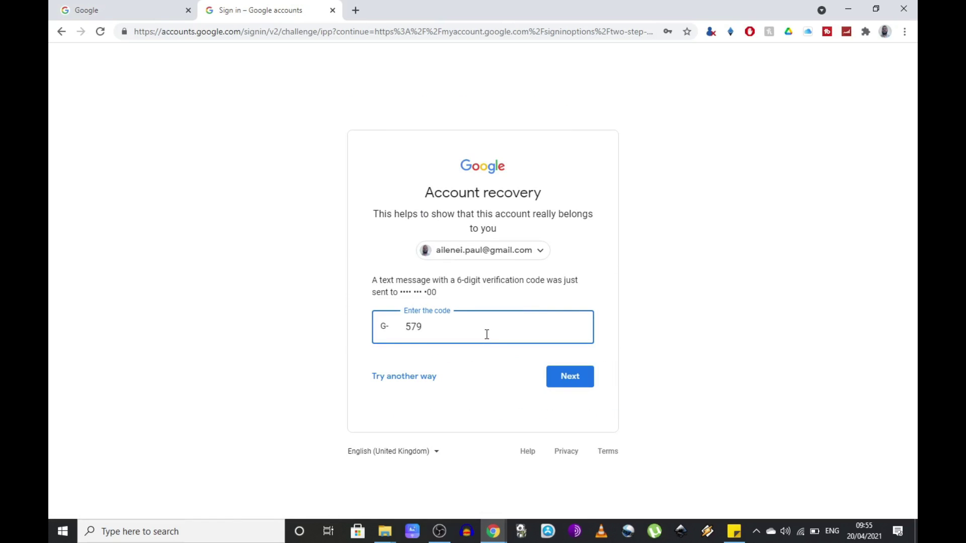
click(567, 383)
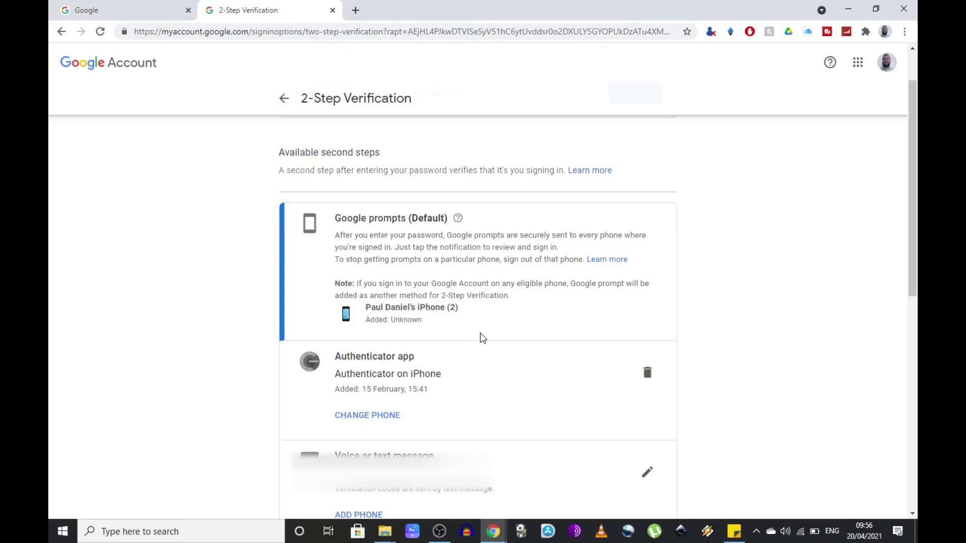
Step: Choose Change phone for the Authenticator app, reaching the password re-entry page
scroll(541, 342, down, 1)
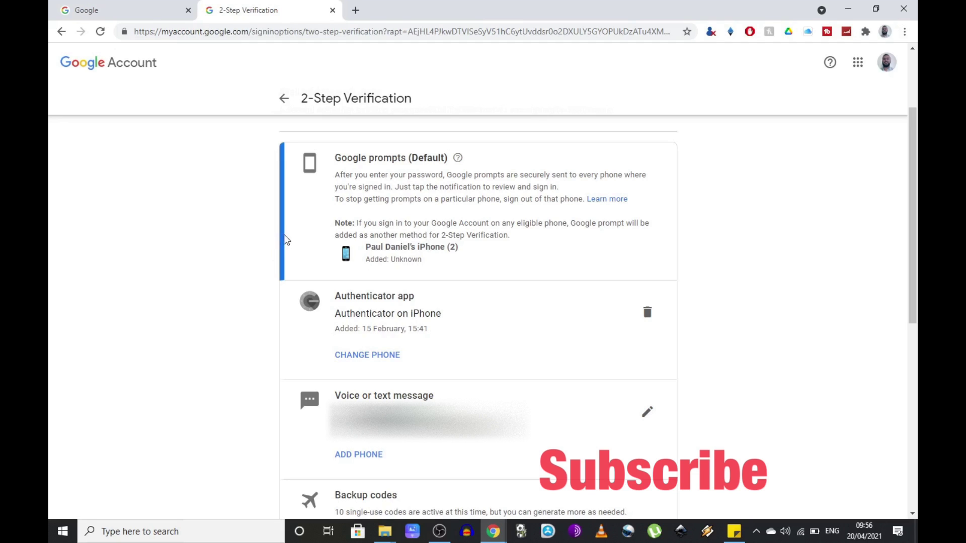
click(369, 356)
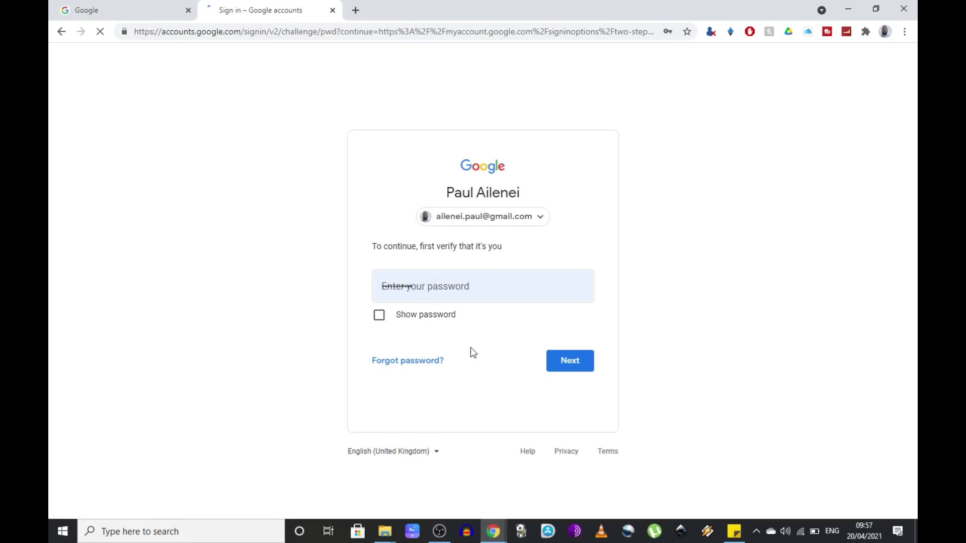
Step: Submit the password and work through recovery's alternative sign-in options again
click(578, 366)
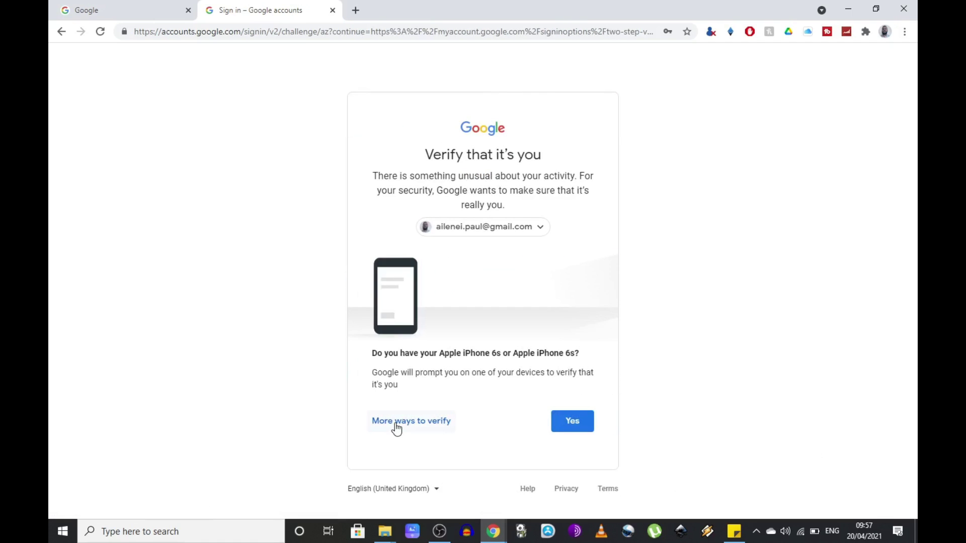
click(396, 428)
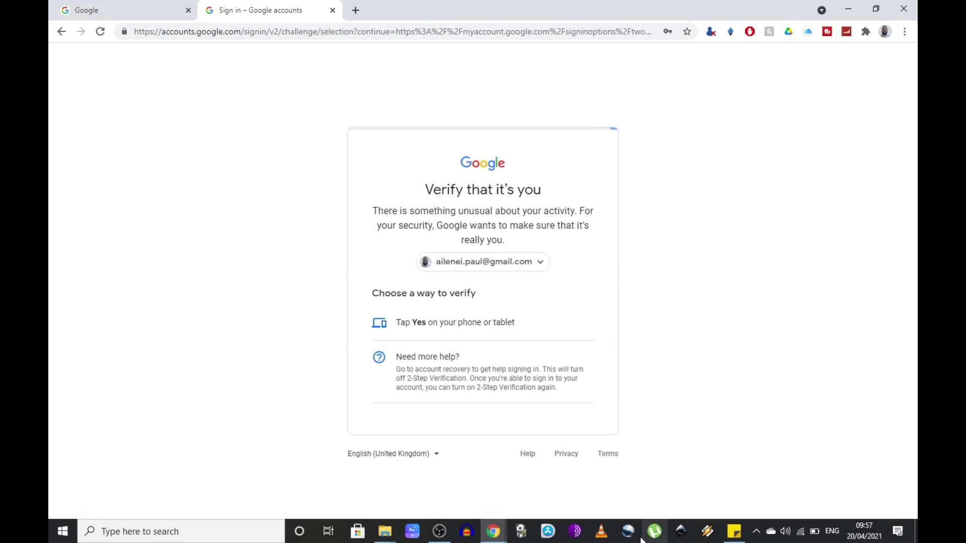
click(506, 386)
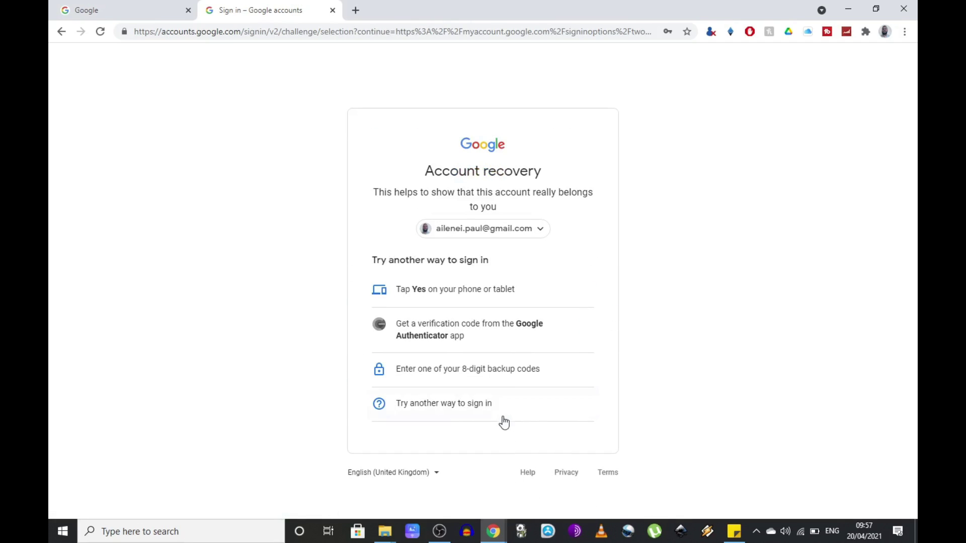
click(488, 413)
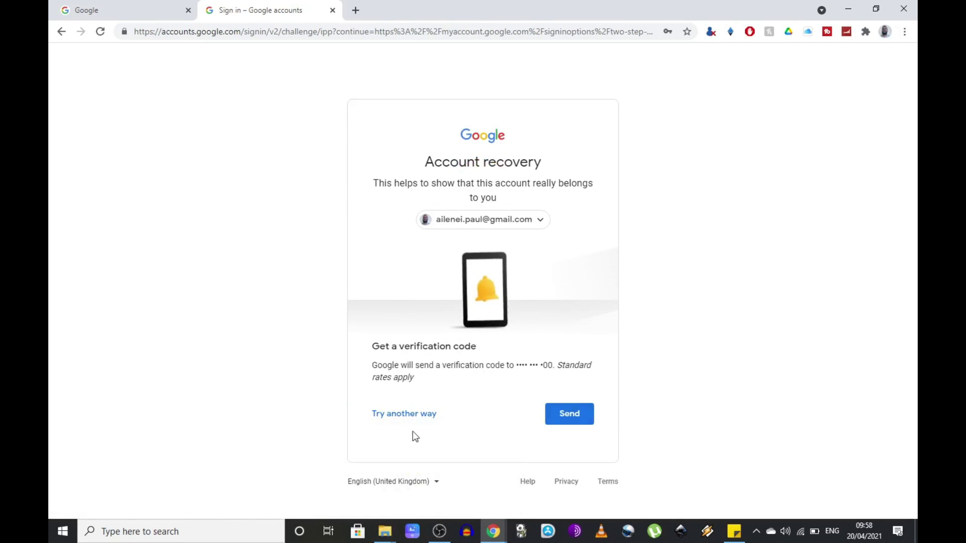
click(403, 415)
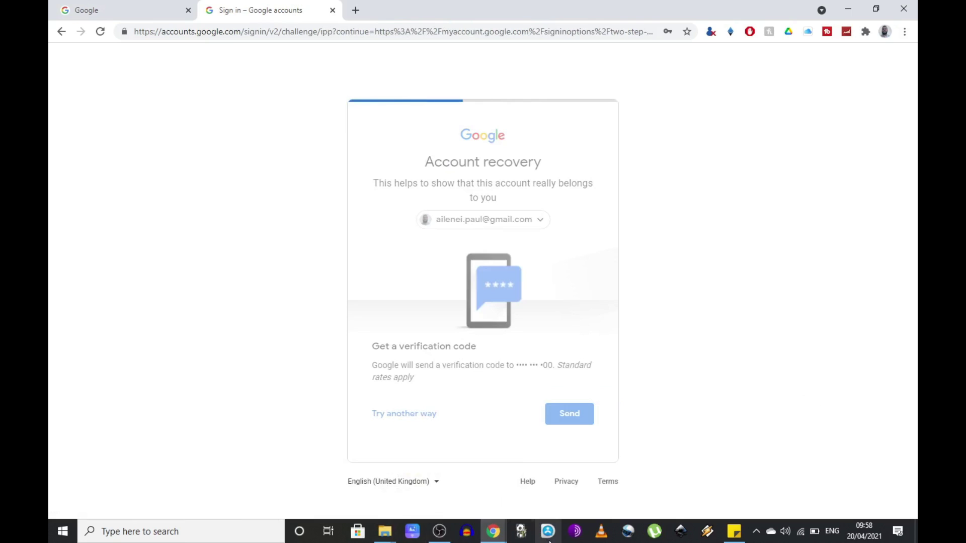